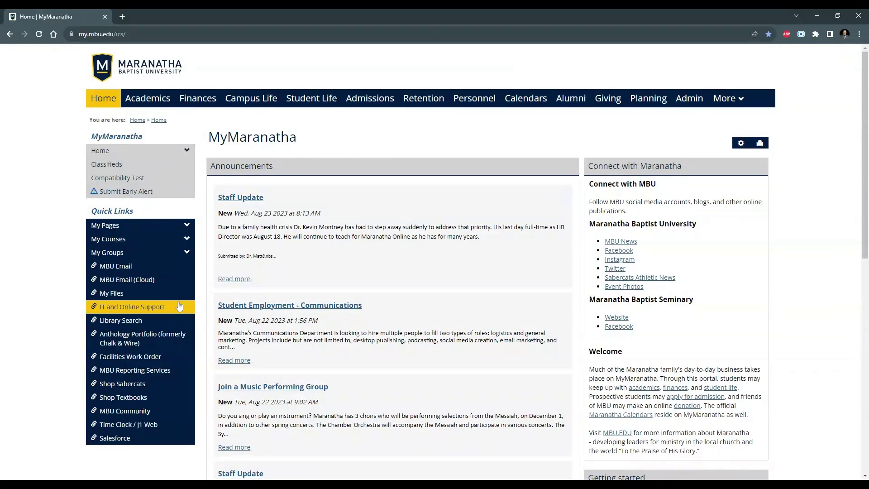
# Open the library search from the university portal and run a keyword search for "apostle paul".
pyautogui.click(164, 322)
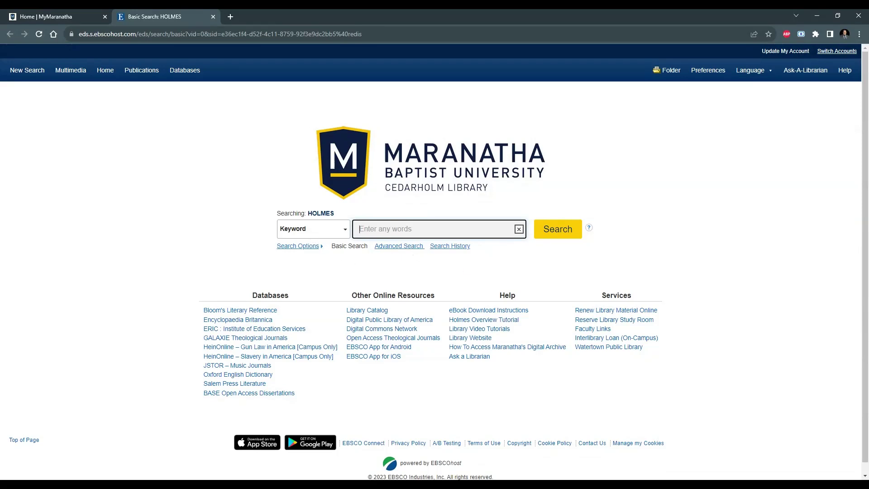
pyautogui.click(314, 231)
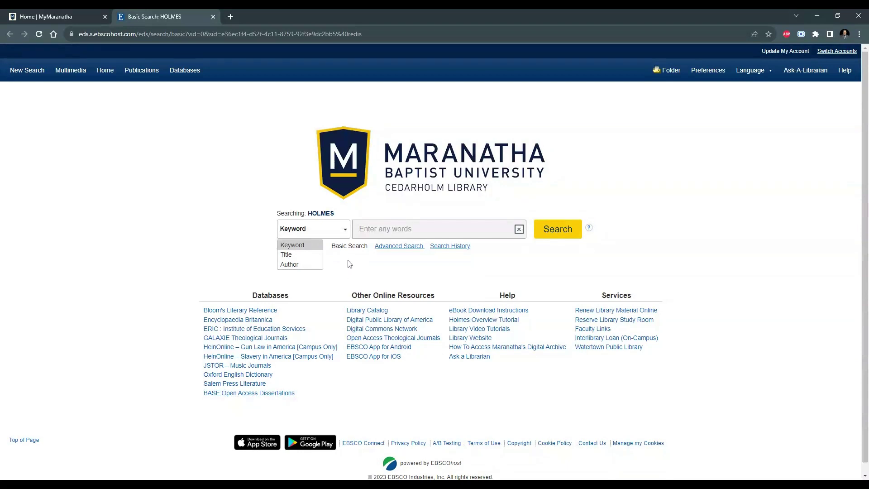
pyautogui.click(335, 231)
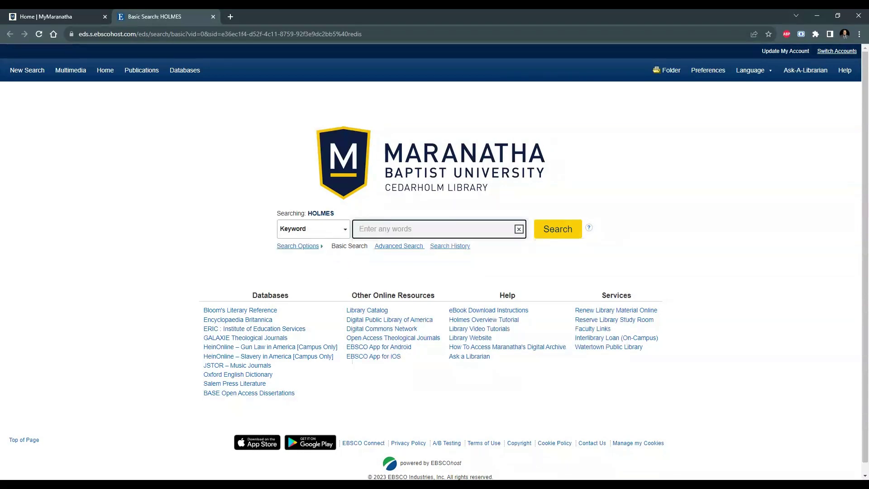
pyautogui.write('Apostle')
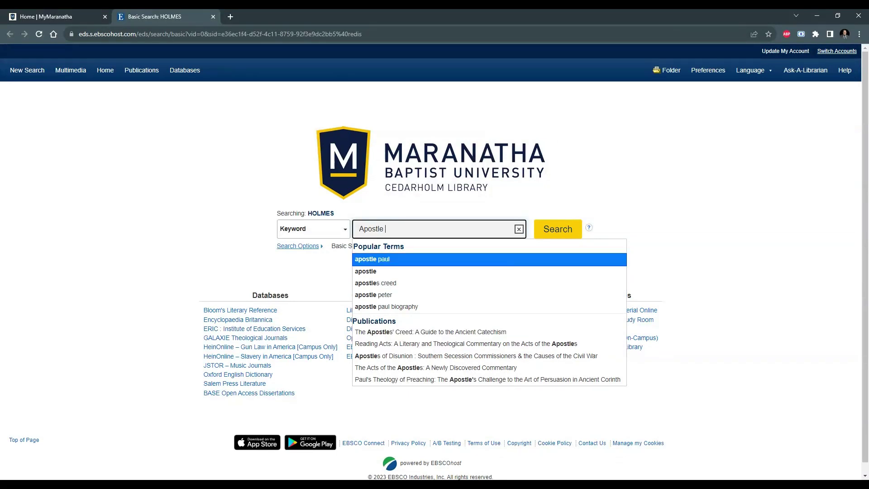
pyautogui.press('Down')
pyautogui.press('Up')
pyautogui.click(558, 230)
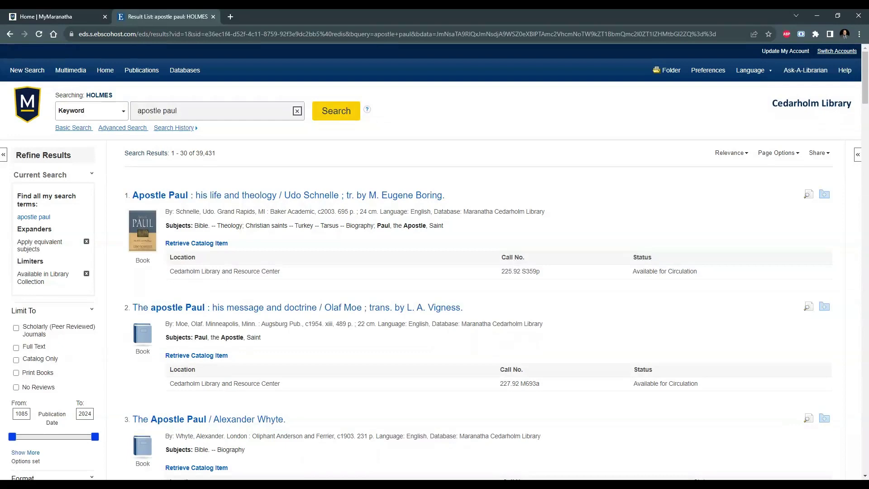
# Limit the search results to publication dates from 1623 onward and to the Books format.
pyautogui.scroll(-1, 68, 385)
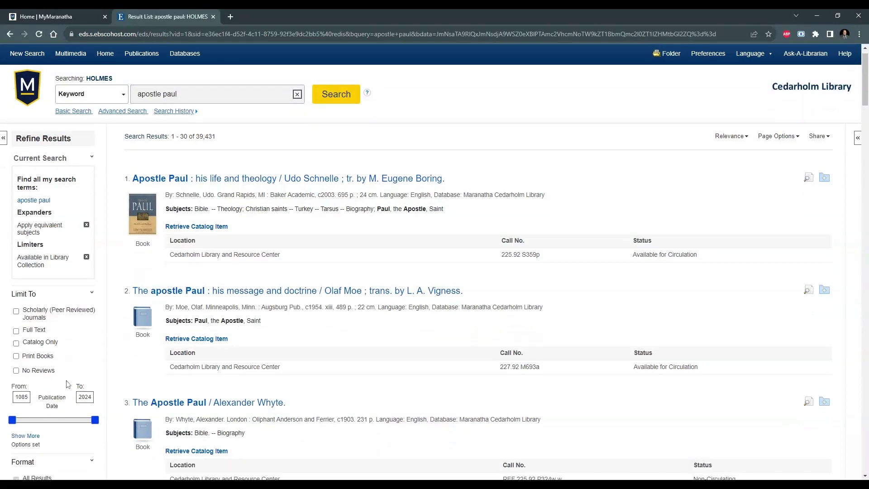
pyautogui.moveTo(13, 391); pyautogui.dragTo(60, 391)
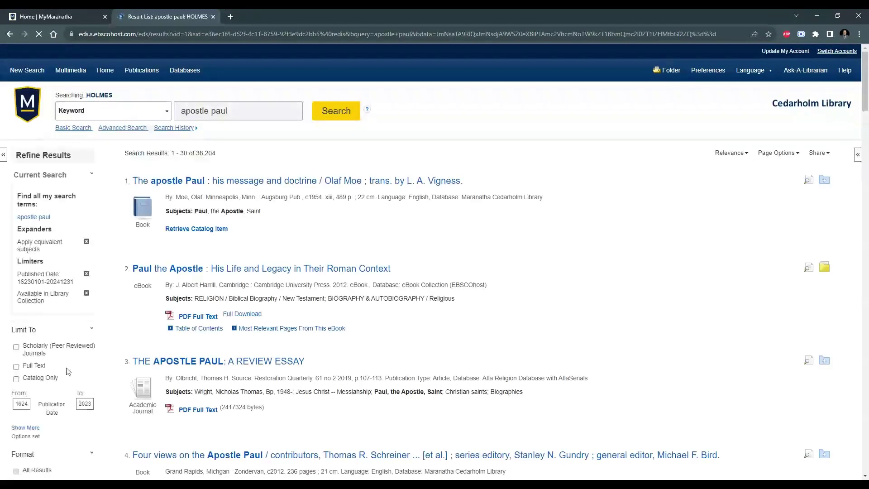
pyautogui.scroll(-5, 55, 252)
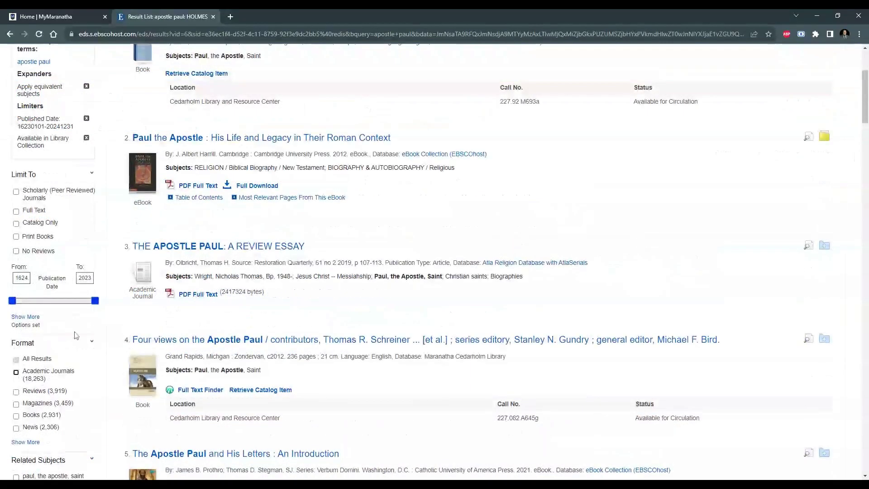
pyautogui.scroll(-1, 76, 335)
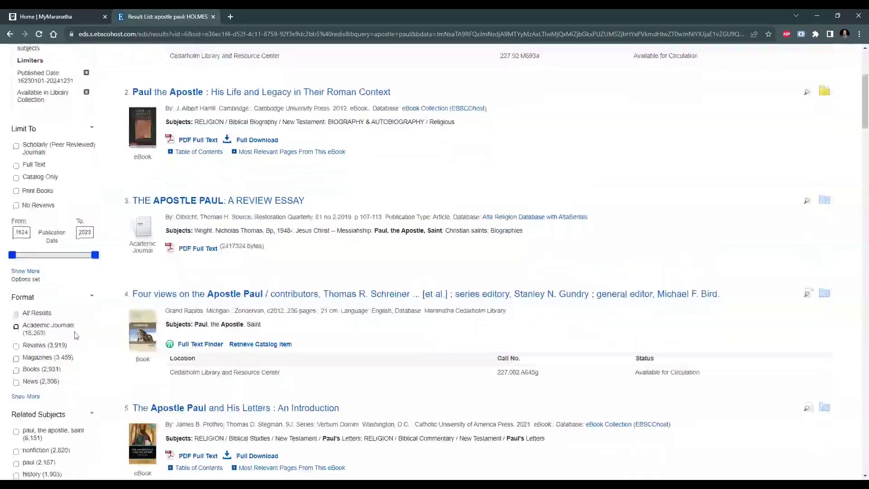
pyautogui.scroll(-1, 76, 335)
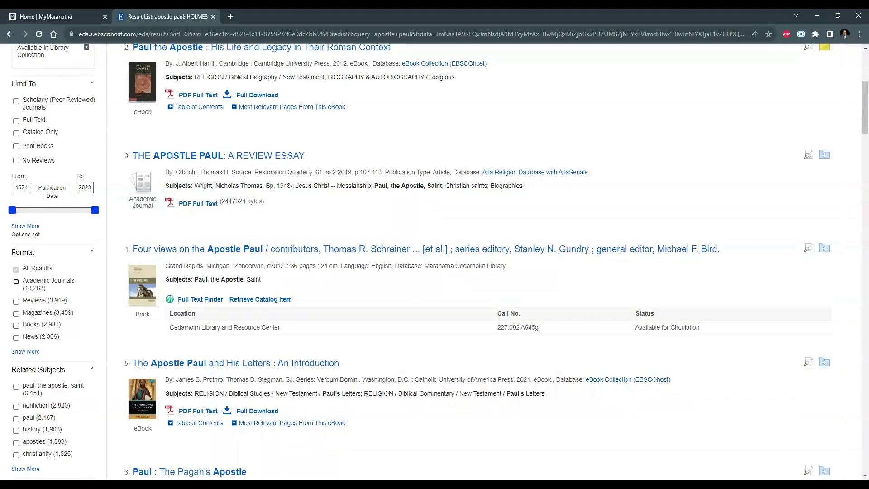
pyautogui.click(16, 325)
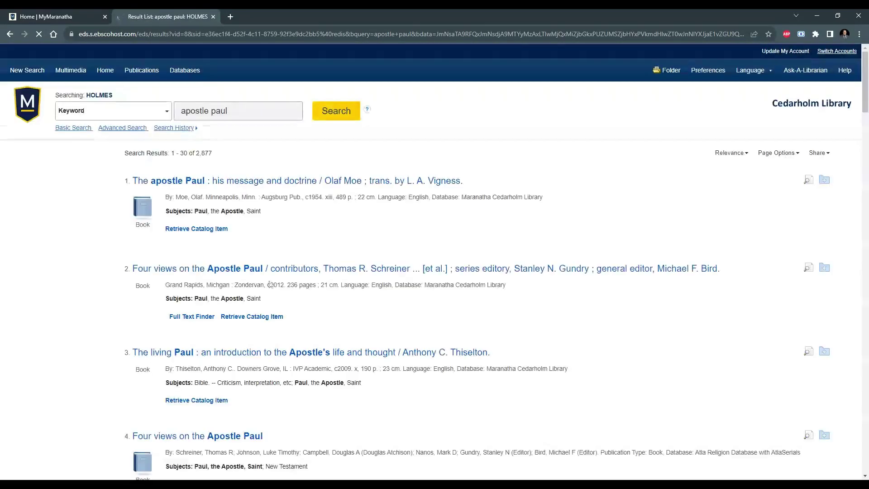
# Narrow the book results to the related subject "christianity and other religions -- judaism -- history" and review the remaining filters.
pyautogui.scroll(-10, 270, 284)
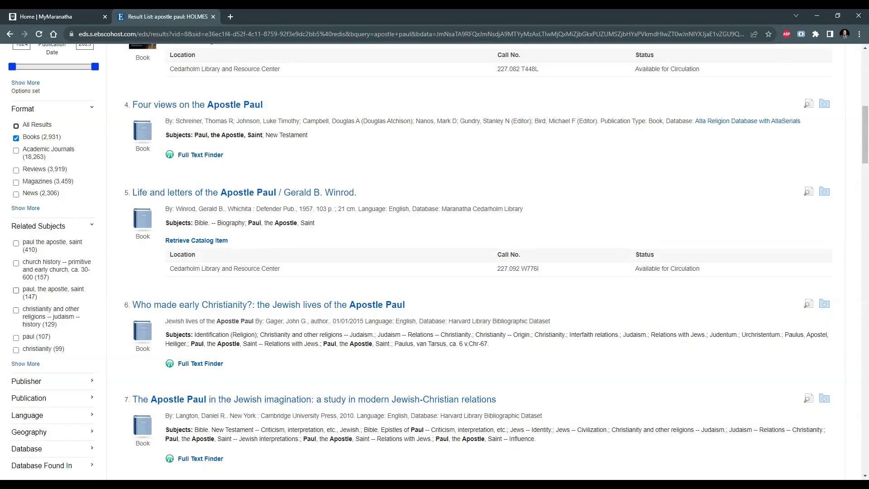
pyautogui.click(71, 313)
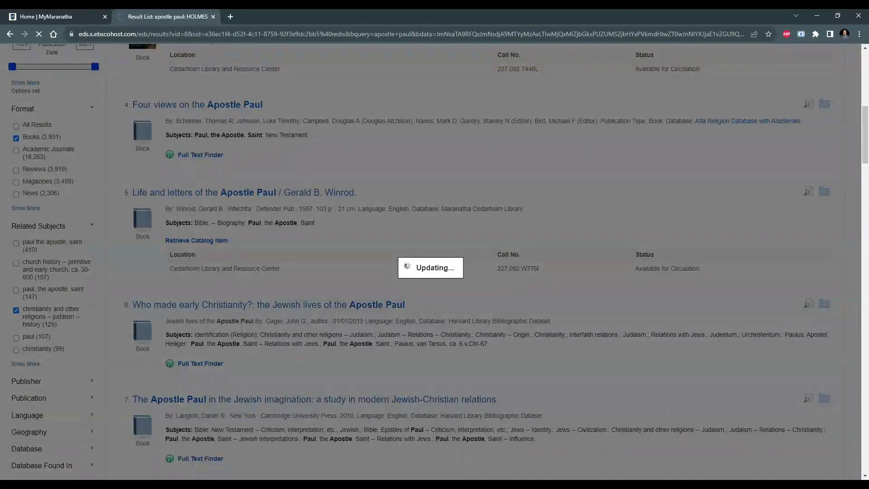
pyautogui.scroll(-2, 78, 370)
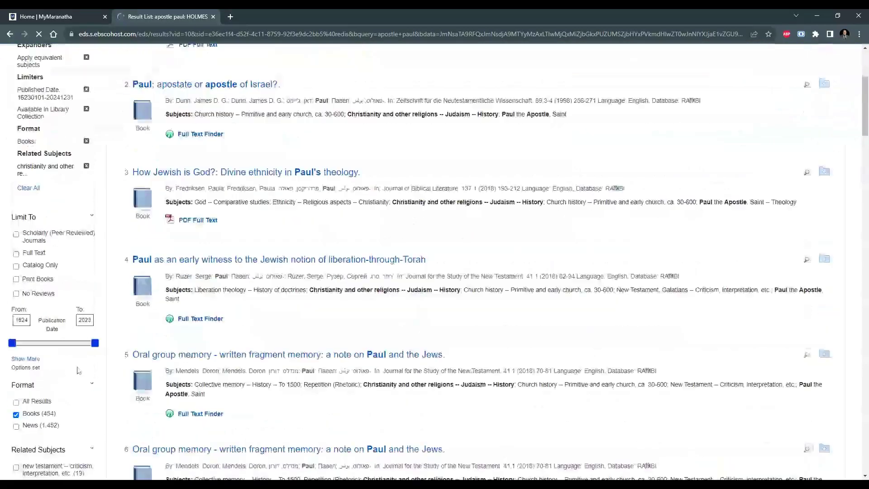
pyautogui.scroll(-2, 78, 370)
pyautogui.scroll(-3, 78, 370)
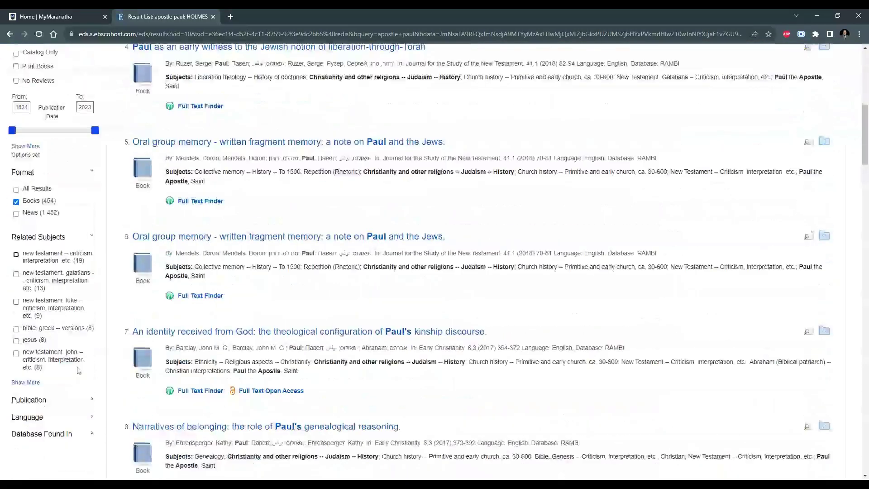
pyautogui.scroll(2, 79, 446)
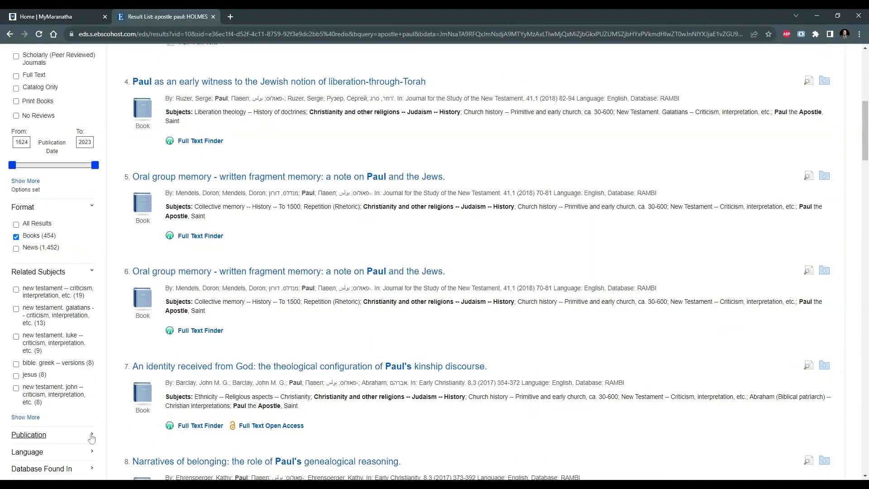
pyautogui.scroll(-1, 91, 439)
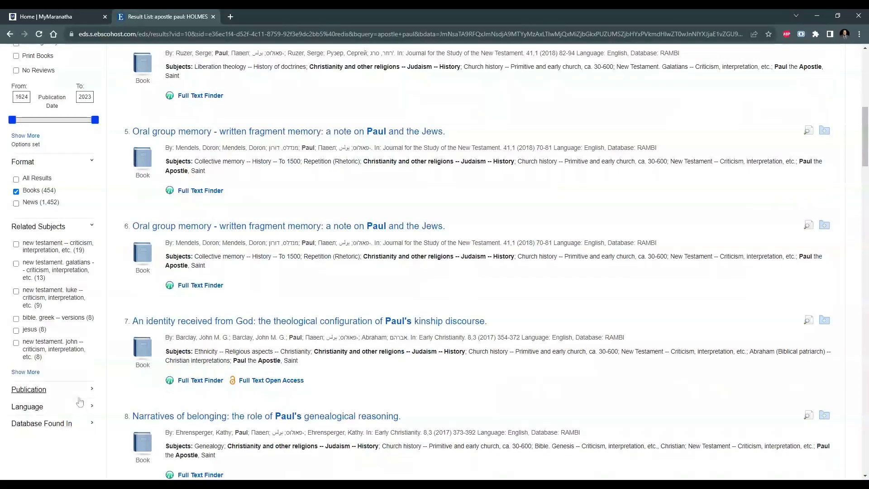
# Switch to the advanced search for "apostle paul" and look through the field options for the first search term.
pyautogui.scroll(9, 79, 402)
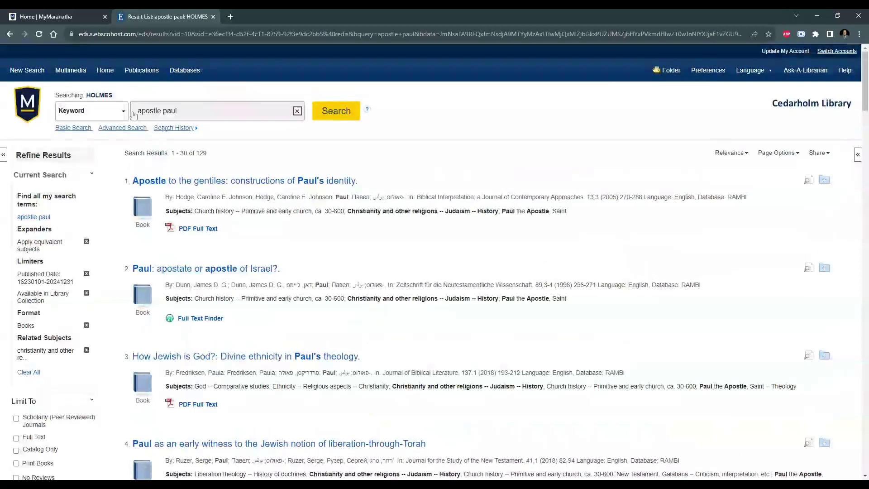
pyautogui.click(123, 129)
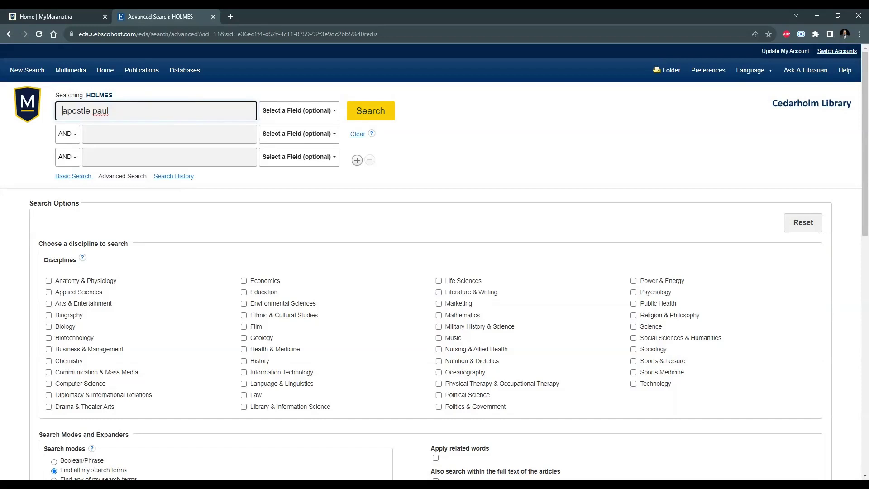
pyautogui.click(303, 117)
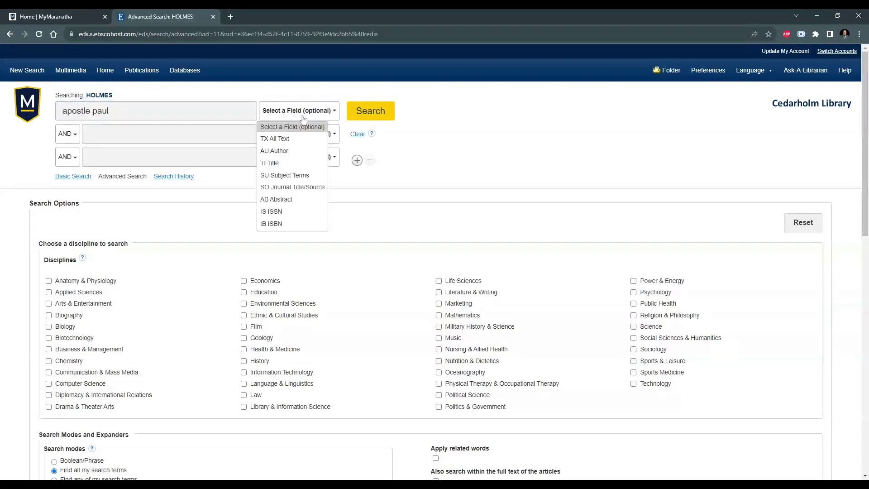
pyautogui.press('Down')
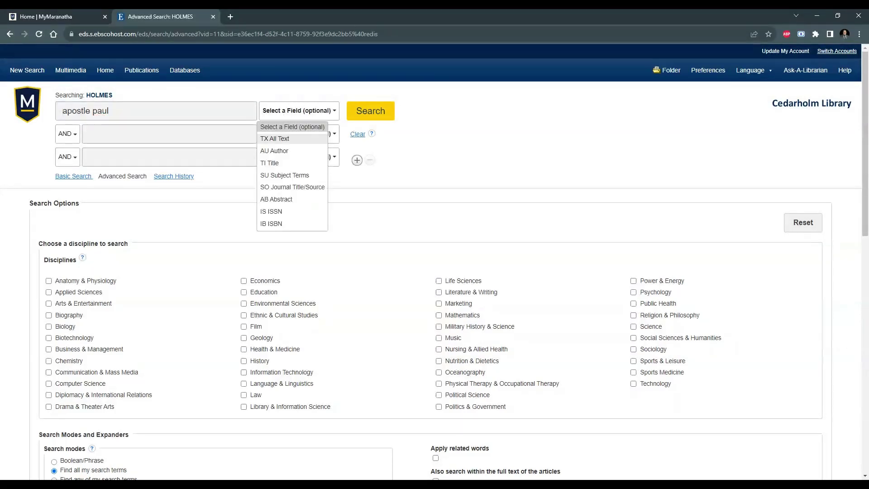
pyautogui.press('Down')
pyautogui.press('Down')
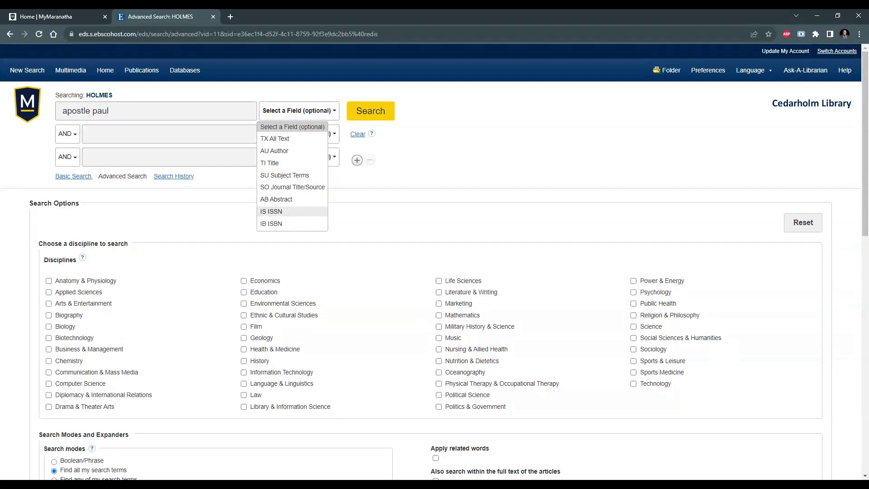
pyautogui.click(329, 118)
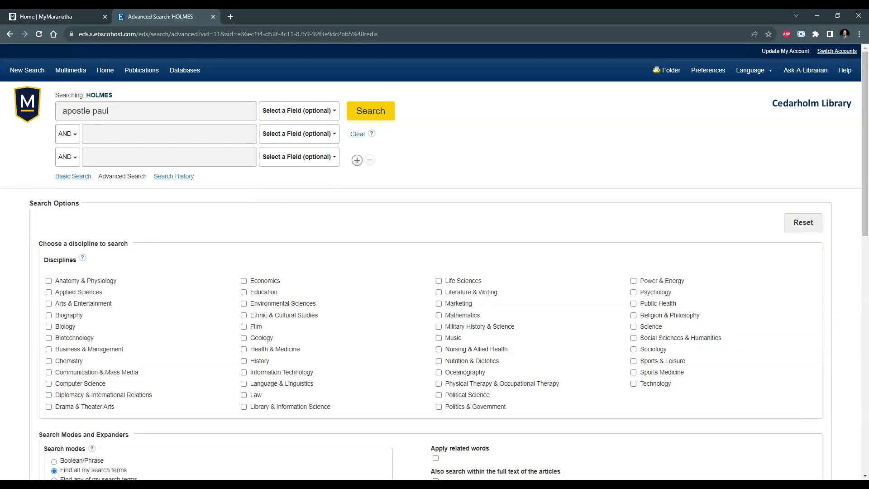
pyautogui.hotkey('alt', 'Left')
# Add "Romans" as a second search term joined with AND, run the advanced search and look over the results.
pyautogui.click(74, 134)
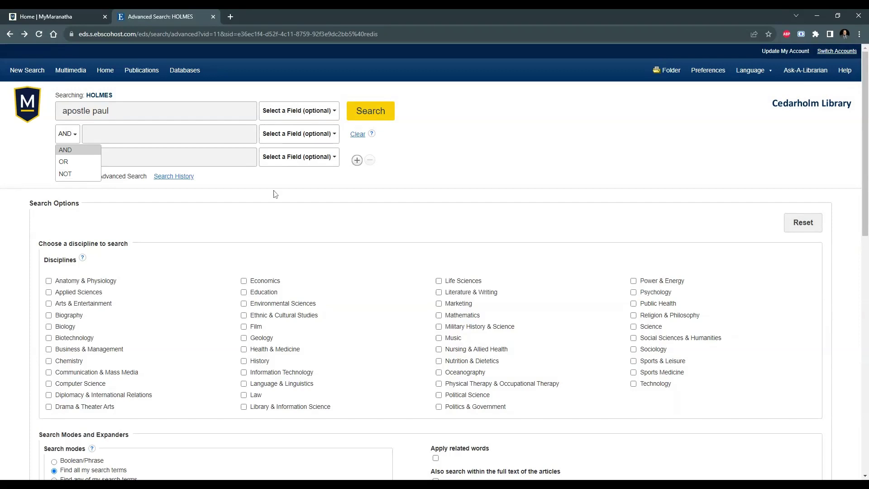
pyautogui.click(293, 176)
pyautogui.click(180, 132)
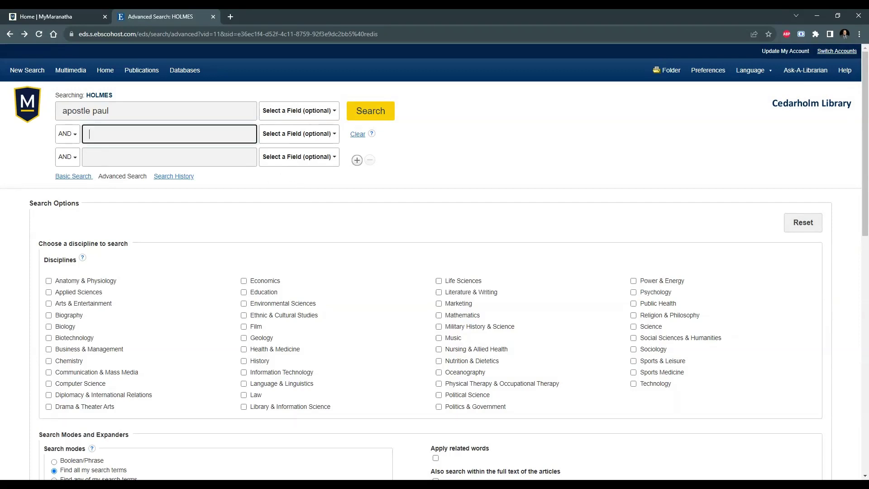
pyautogui.write('Romans')
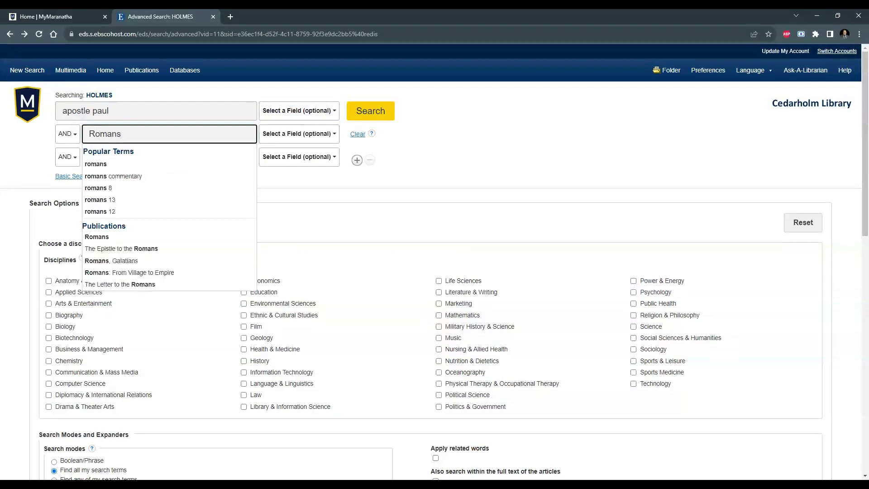
pyautogui.click(445, 149)
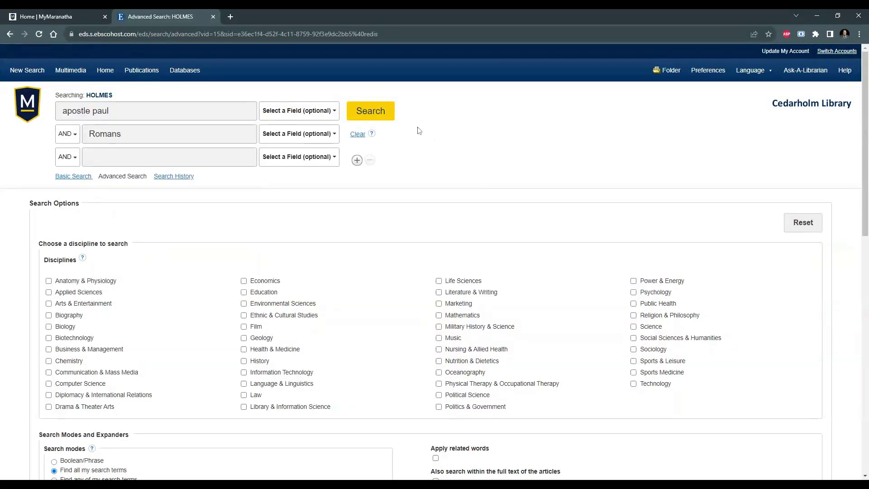
pyautogui.click(372, 112)
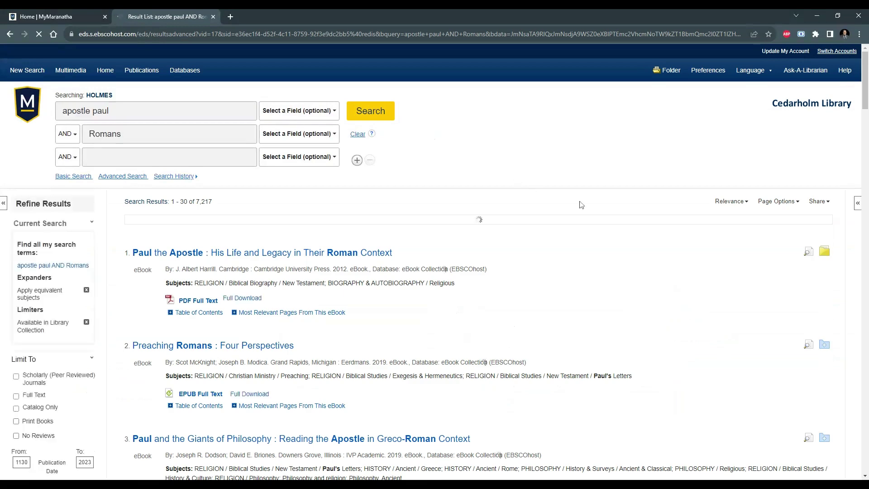
pyautogui.scroll(-3, 631, 252)
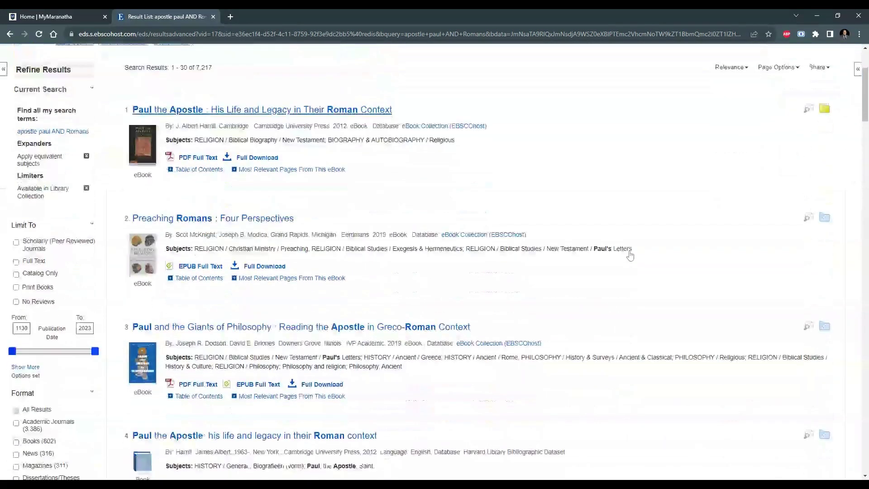
pyautogui.scroll(2, 630, 256)
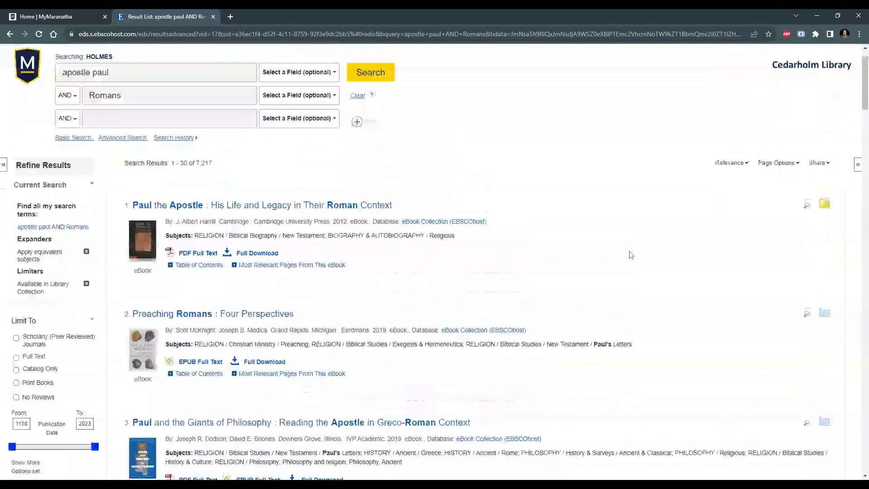
pyautogui.scroll(1, 631, 254)
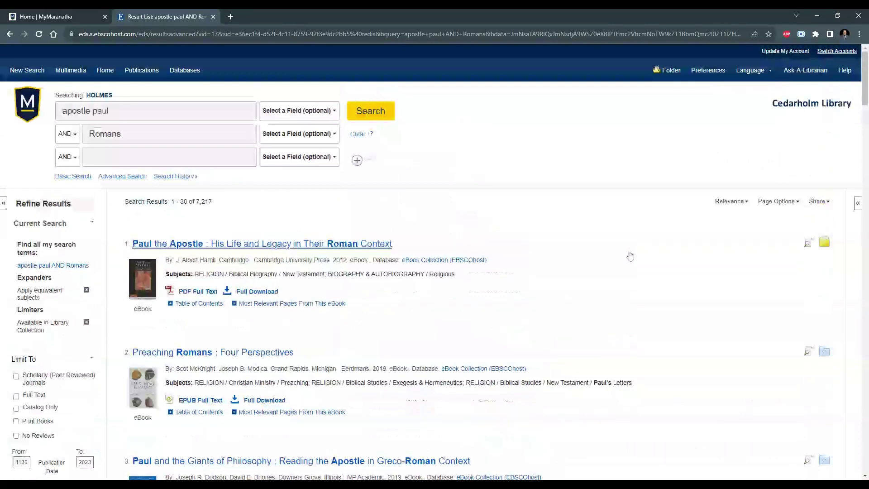